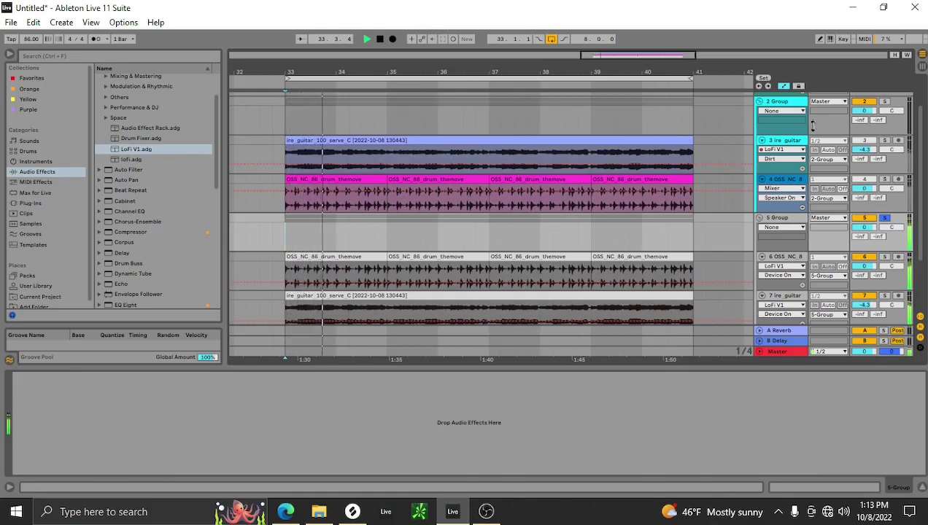
Solo the 2 Group to hear the guitar and drums with the LoFi V1 effects, and stop playback.
click(885, 102)
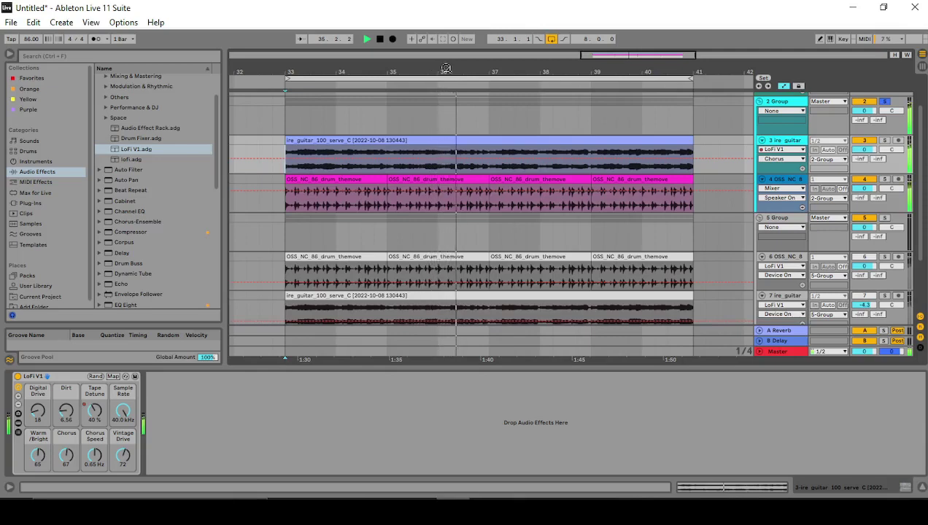
key(space)
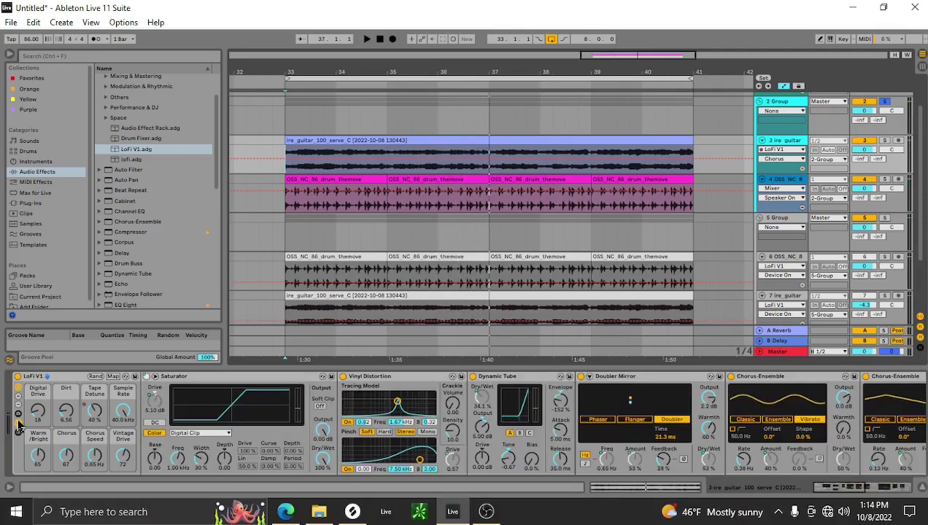
Reveal the devices inside the LoFi V1 rack on the 3 ire_guitar track and look through the chain.
click(19, 432)
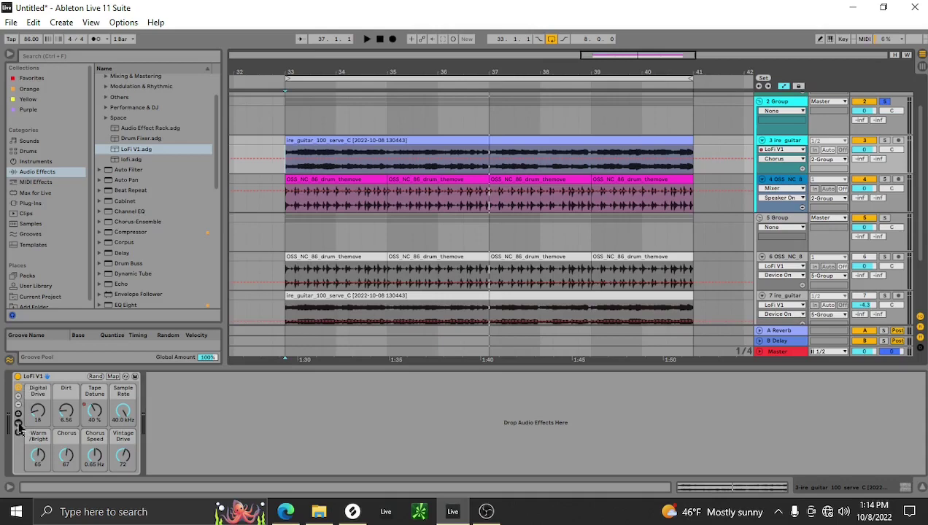
click(18, 430)
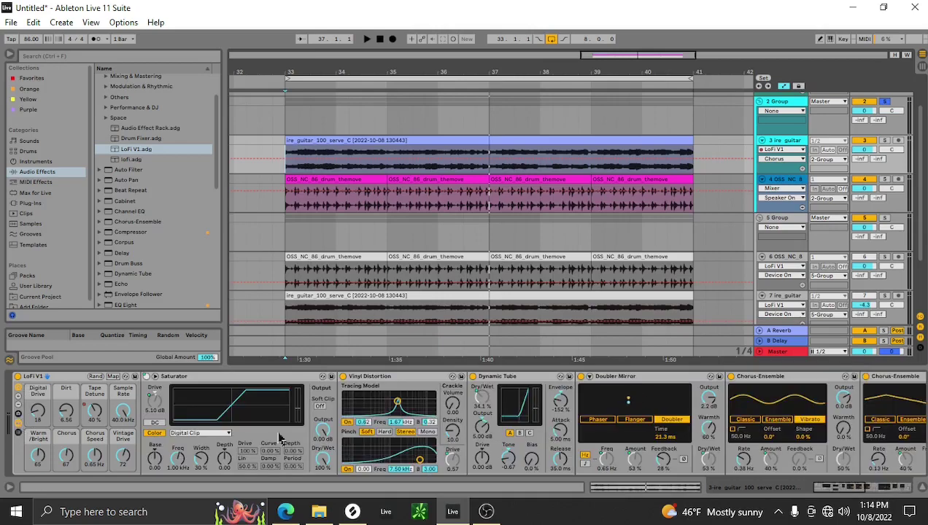
mouse_move(852, 488)
mouse_down()
mouse_move(898, 491)
mouse_move(847, 489)
mouse_up()
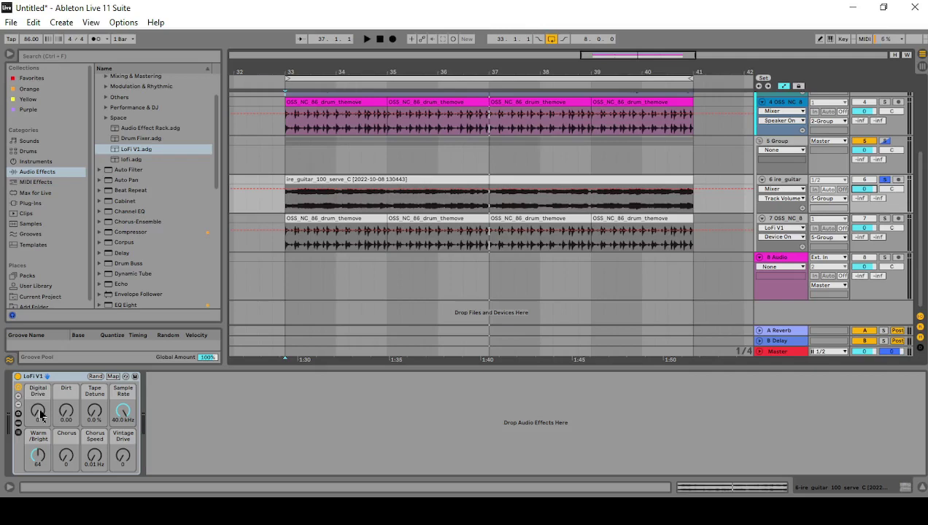
Audition the LoFi V1 Digital Drive macro at 28 on the 6 ire_guitar track and reset it to 0.
key(space)
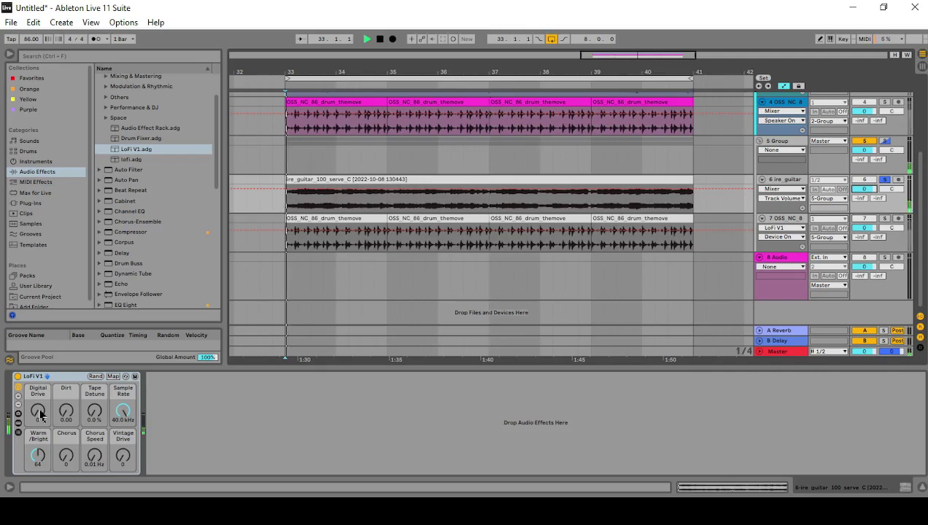
mouse_move(39, 411)
mouse_down()
mouse_move(39, 390)
mouse_move(38, 420)
mouse_up()
key(space)
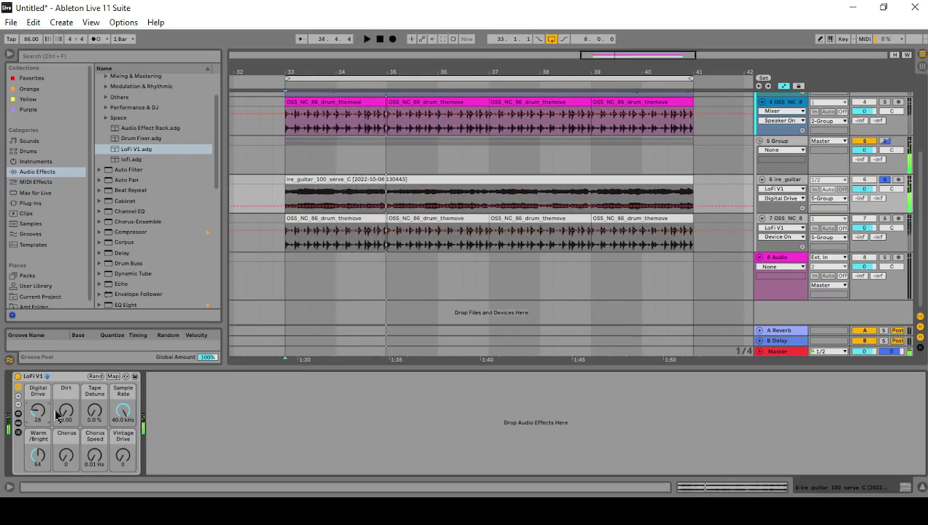
double_click(41, 411)
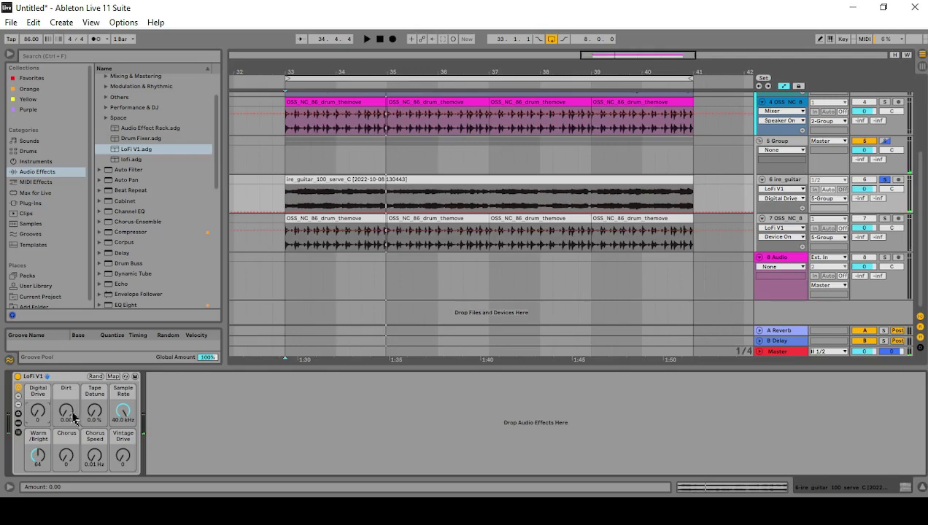
Audition the Dirt macro at 7.14 on the 6 ire_guitar track during playback and reset it to 0.00.
key(space)
drag(72, 419, 71, 412)
key(space)
key(space)
key(space)
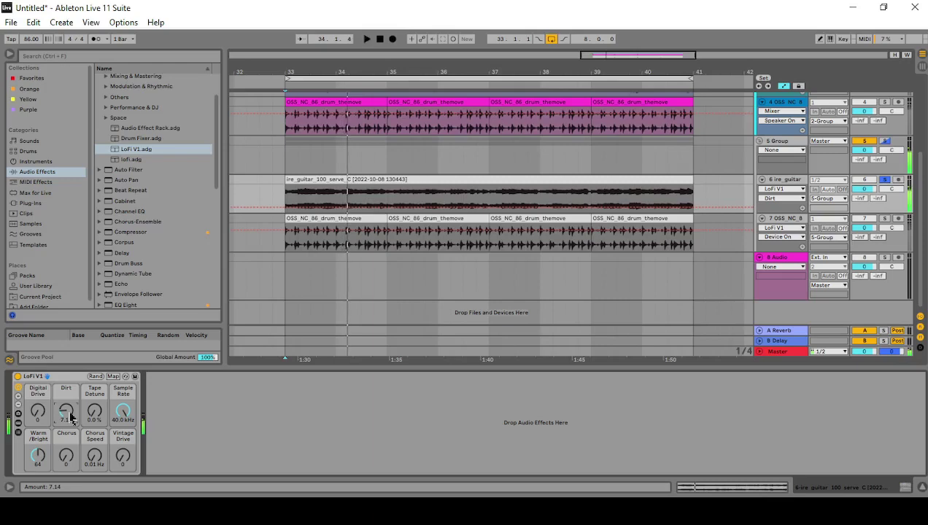
double_click(70, 413)
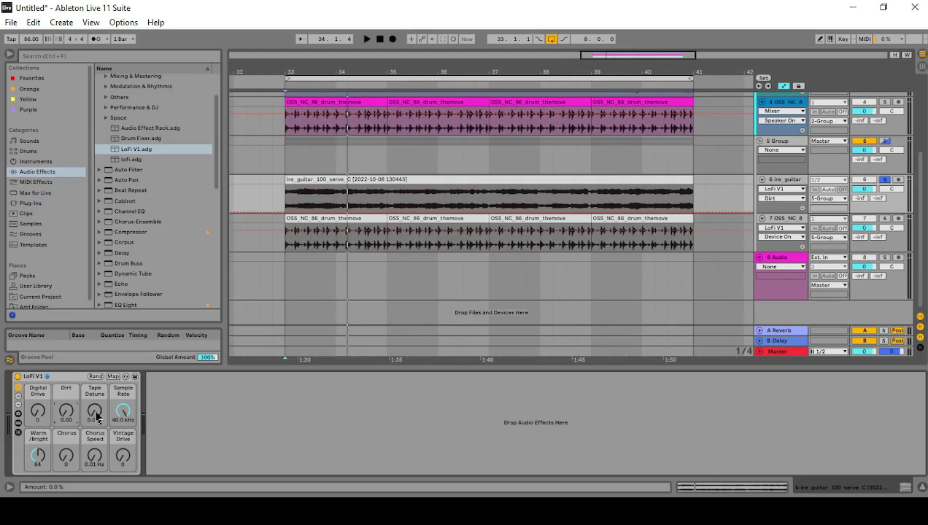
Audition the Tape Detune macro up to 100% on the 6 ire_guitar track and return it to 0%.
key(space)
drag(96, 418, 95, 391)
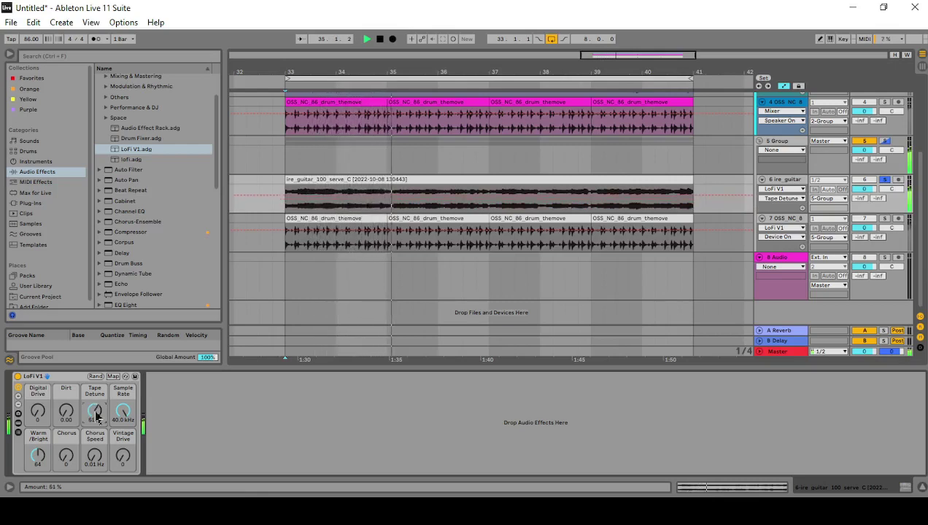
drag(96, 414, 96, 386)
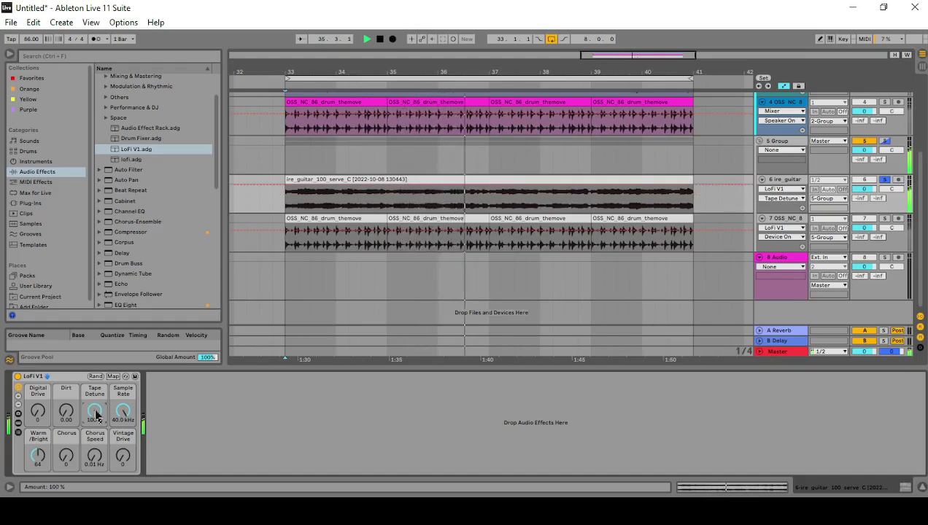
key(space)
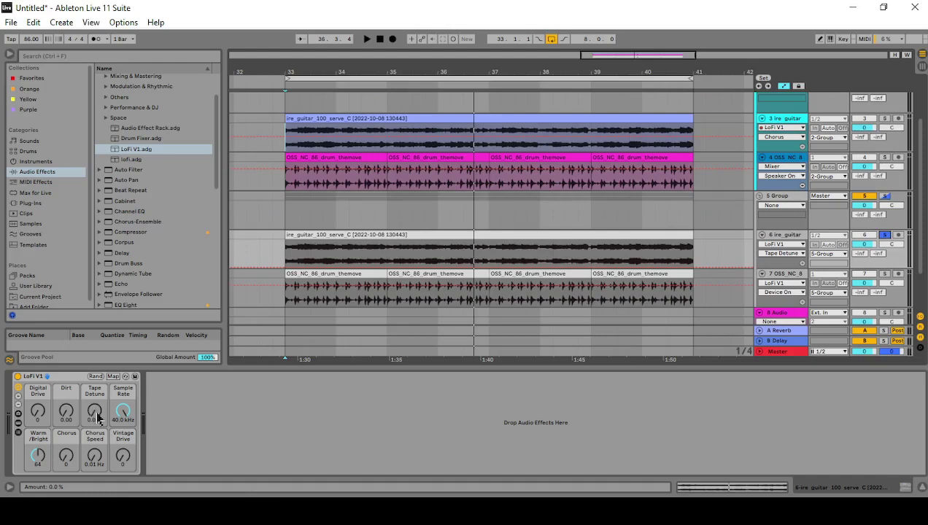
key(space)
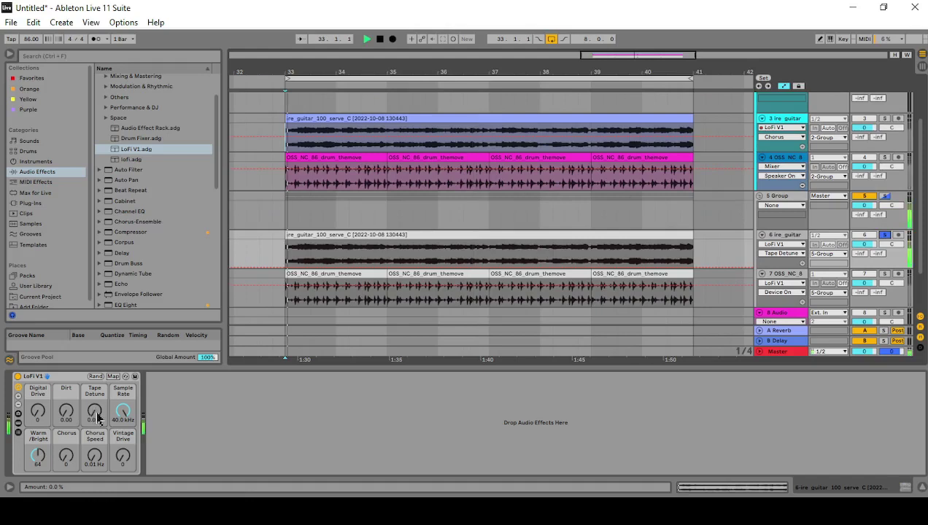
drag(96, 414, 95, 392)
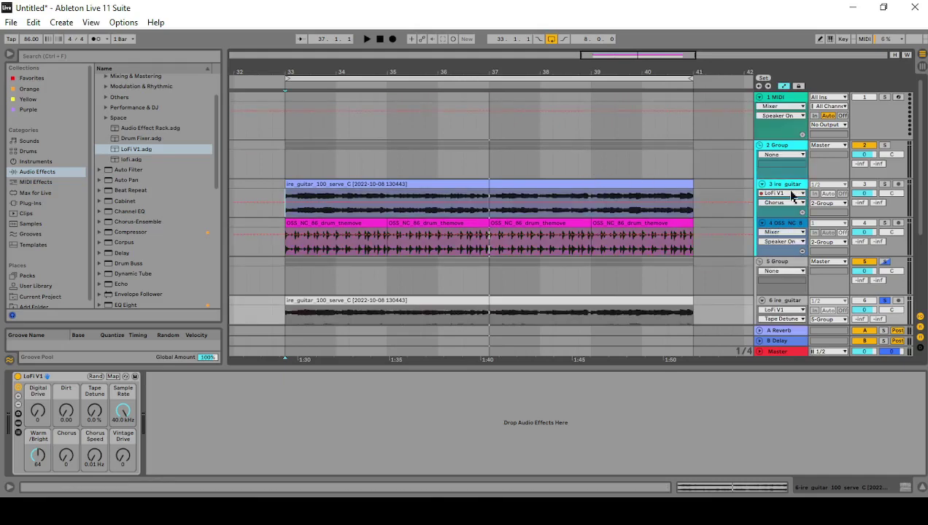
Show the Tape Detune automation on the 3 ire_guitar track and solo that track together with the 2 Group.
click(777, 203)
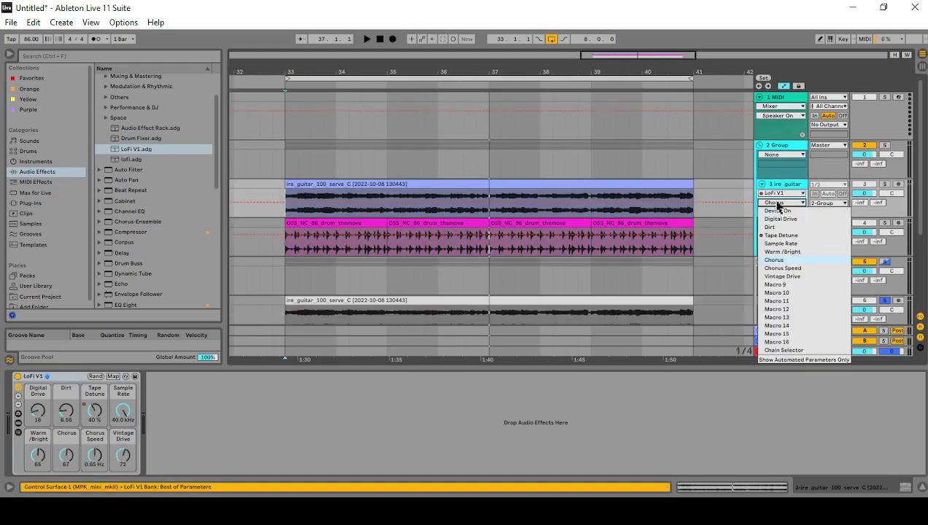
click(796, 237)
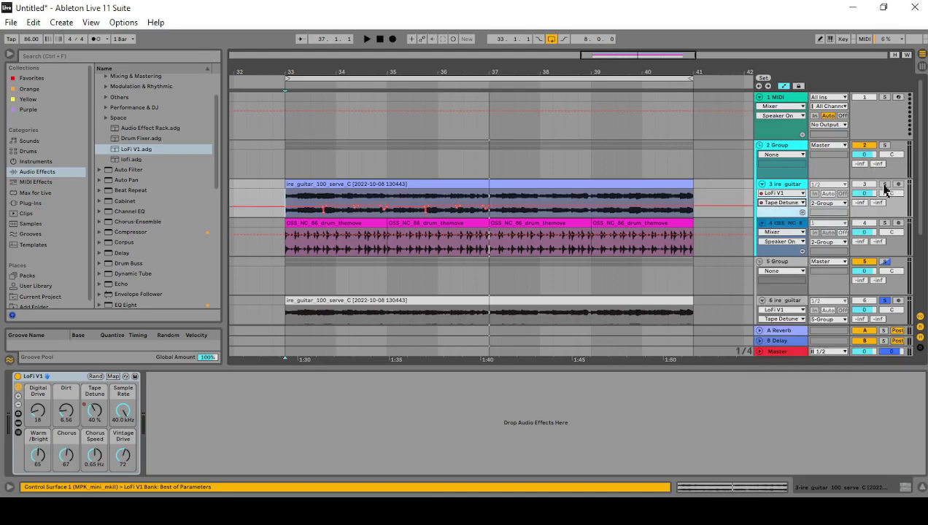
click(885, 146)
click(884, 185)
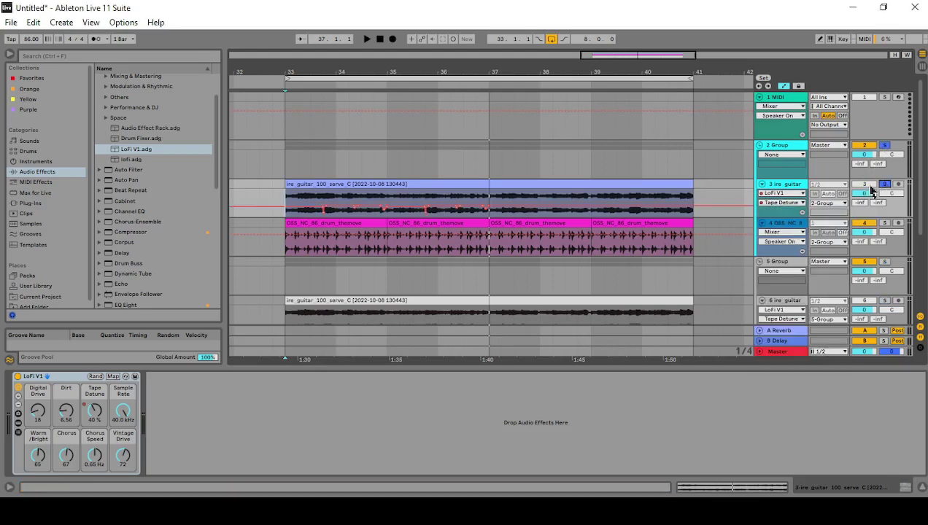
Play the 3 ire_guitar clip from just after 33.3 to examine its Tape Detune automation up close.
drag(313, 69, 324, 103)
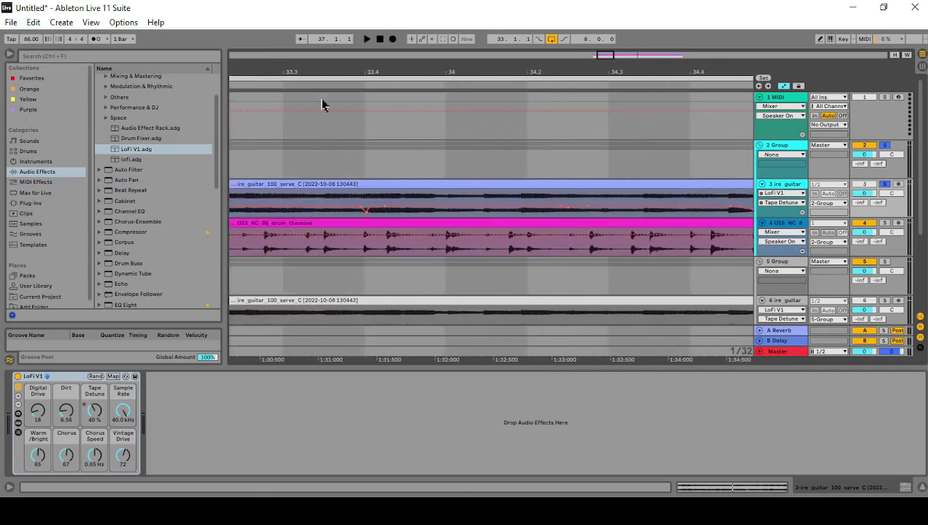
click(344, 202)
key(space)
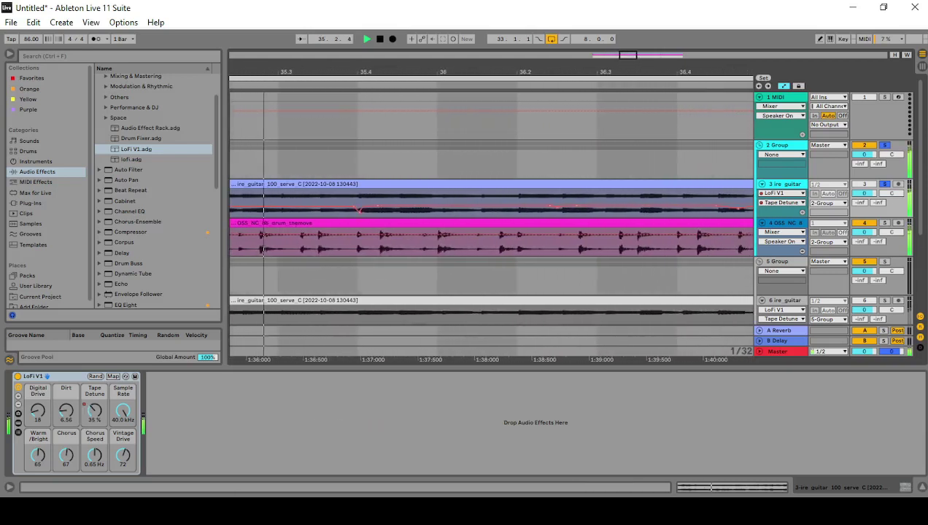
key(space)
Solo the 6 ire_guitar track and audition a reduced LoFi V1 Sample Rate before returning it to 40.0 kHz.
scroll(516, 71, down, 8)
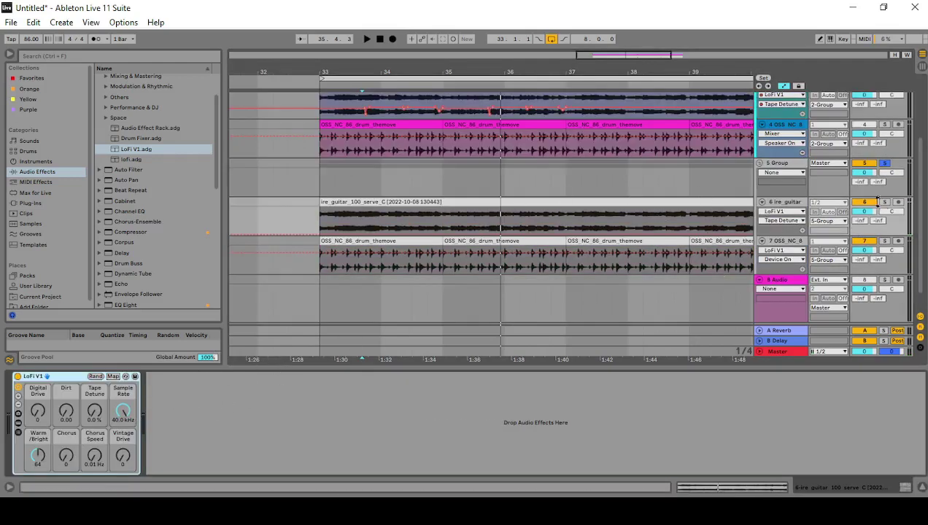
key(space)
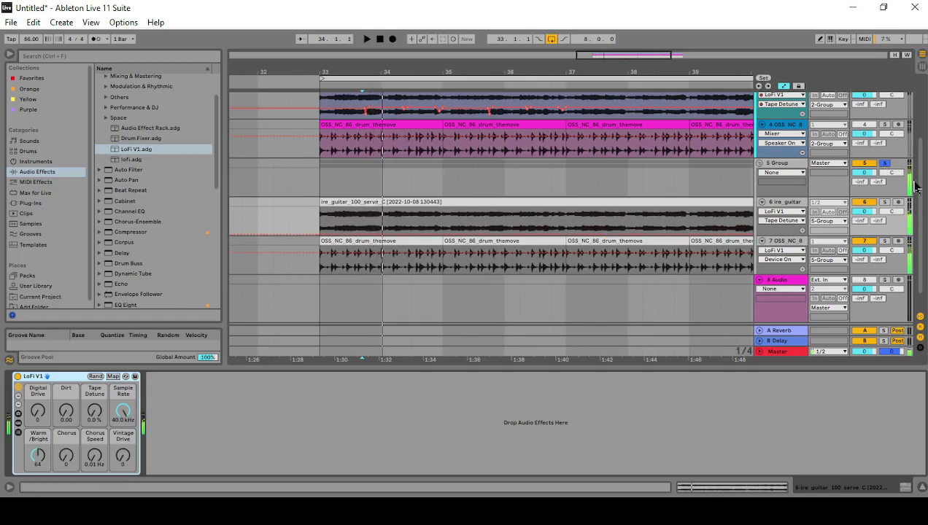
click(884, 202)
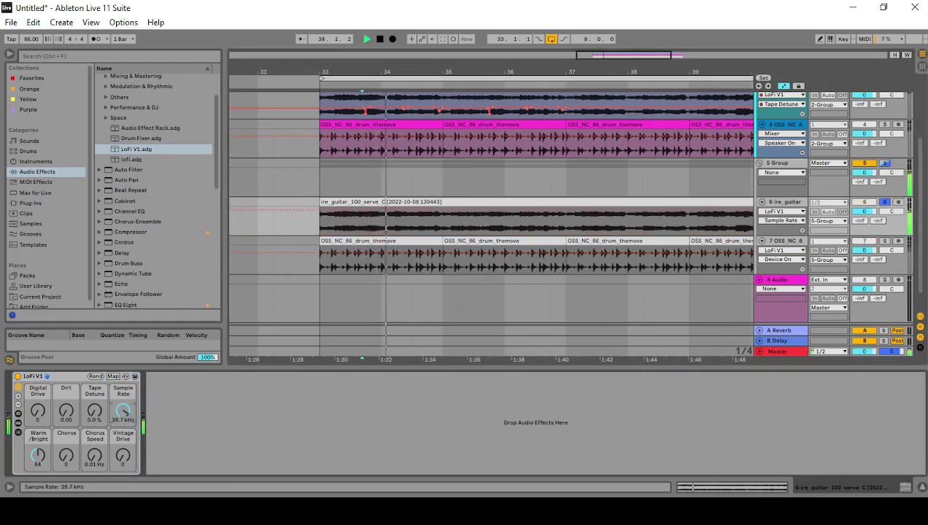
mouse_move(123, 411)
mouse_down()
mouse_move(124, 502)
mouse_move(125, 414)
mouse_up()
key(space)
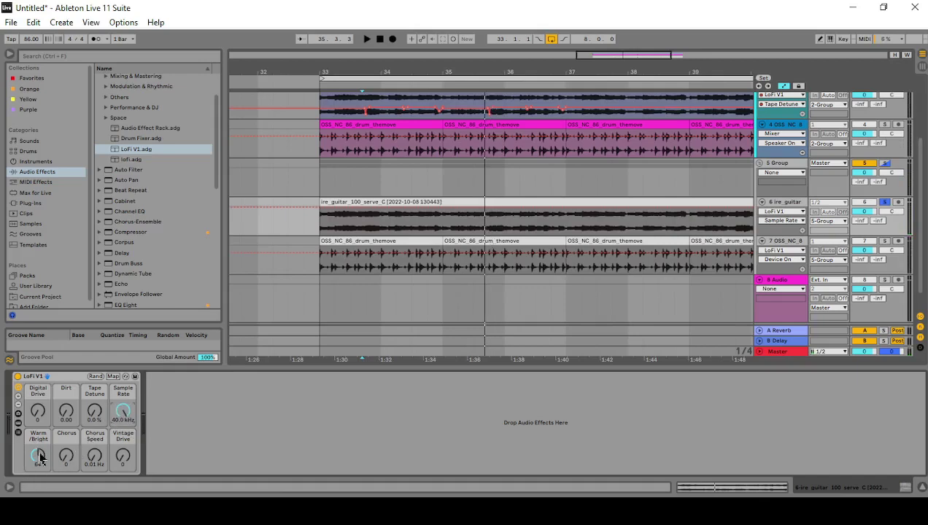
Audition the Warm/Bright macro on the 6 ire_guitar track at 0 and 127, and return it to 0.
key(space)
drag(41, 458, 41, 507)
key(space)
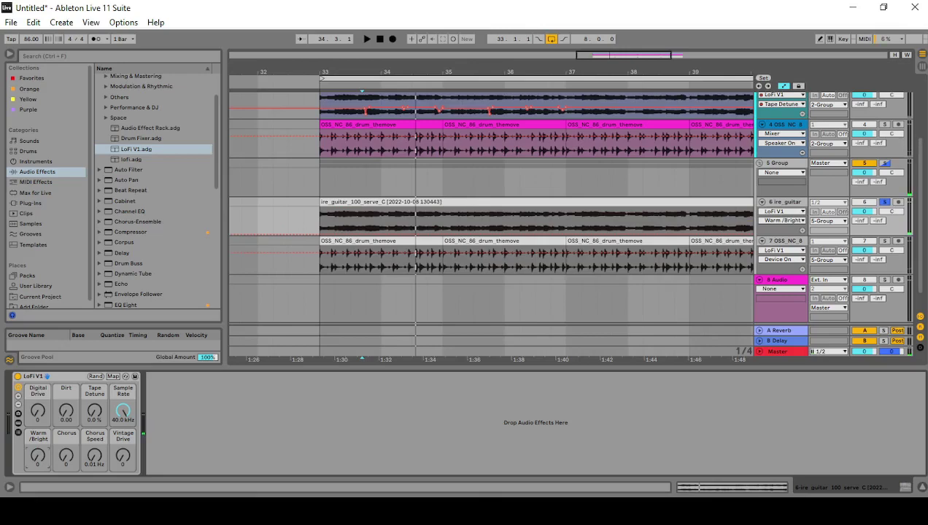
key(space)
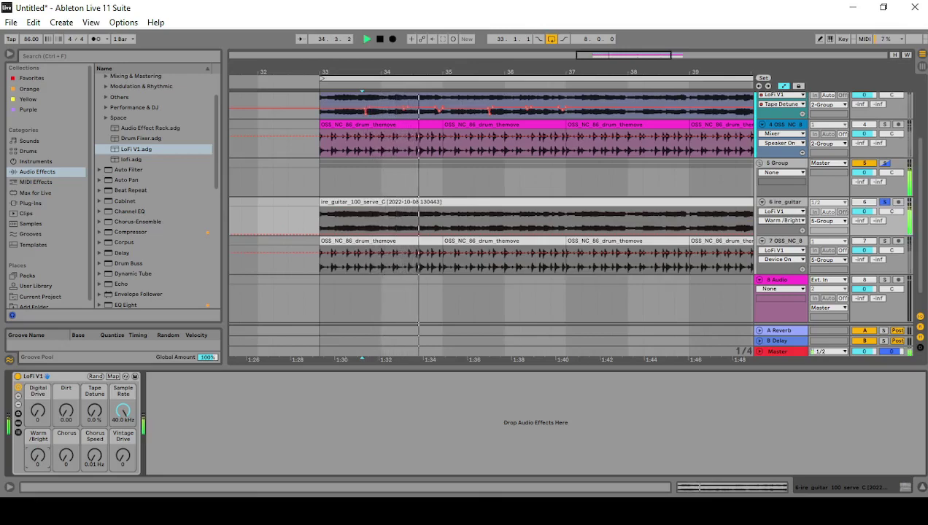
drag(40, 458, 40, 446)
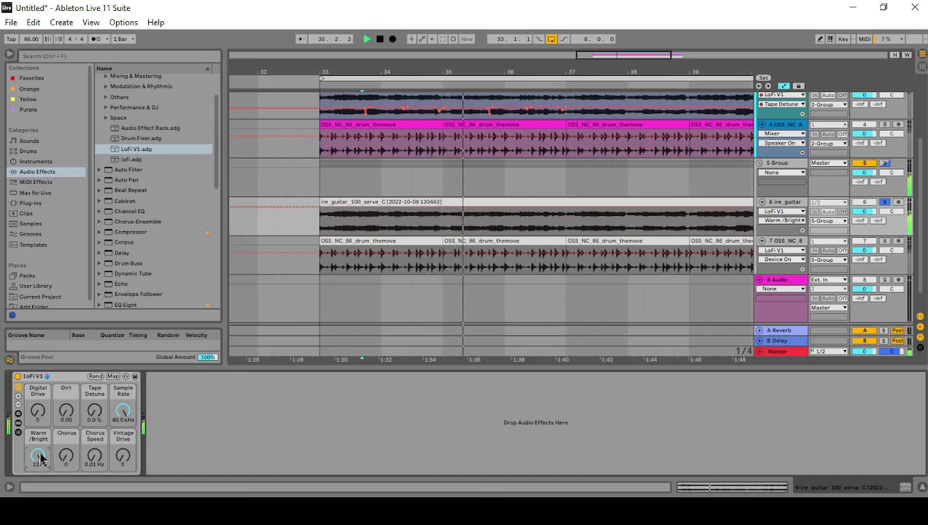
key(space)
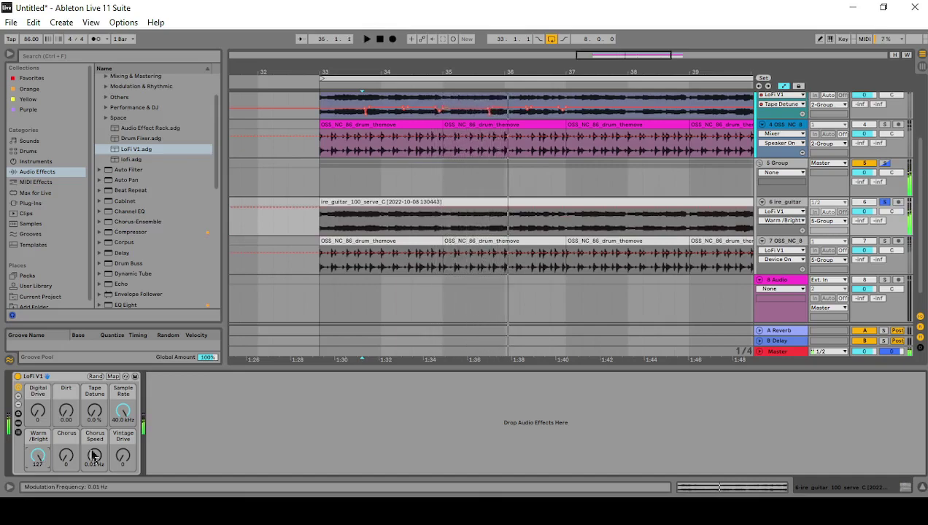
drag(39, 456, 38, 461)
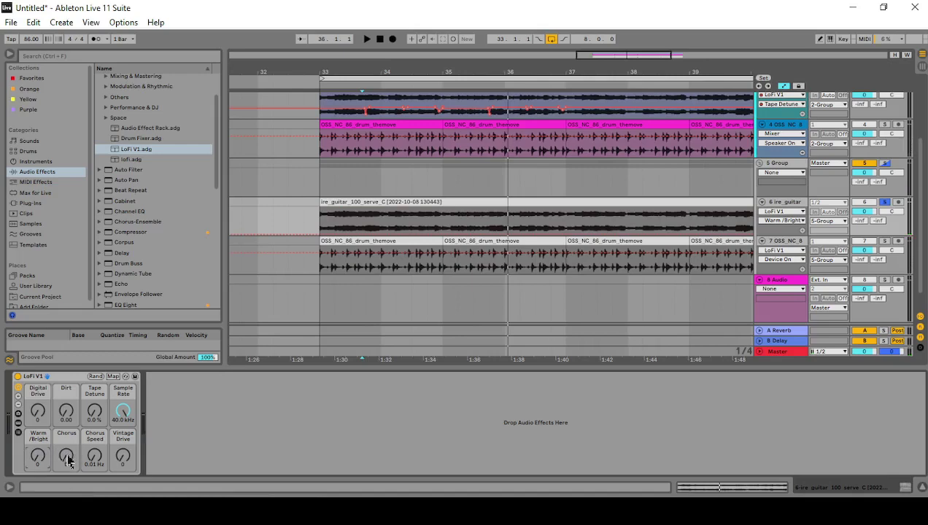
Examine the doubler and chorus devices inside the LoFi V1 rack on the 6 ire_guitar track, and hide the chain.
click(18, 424)
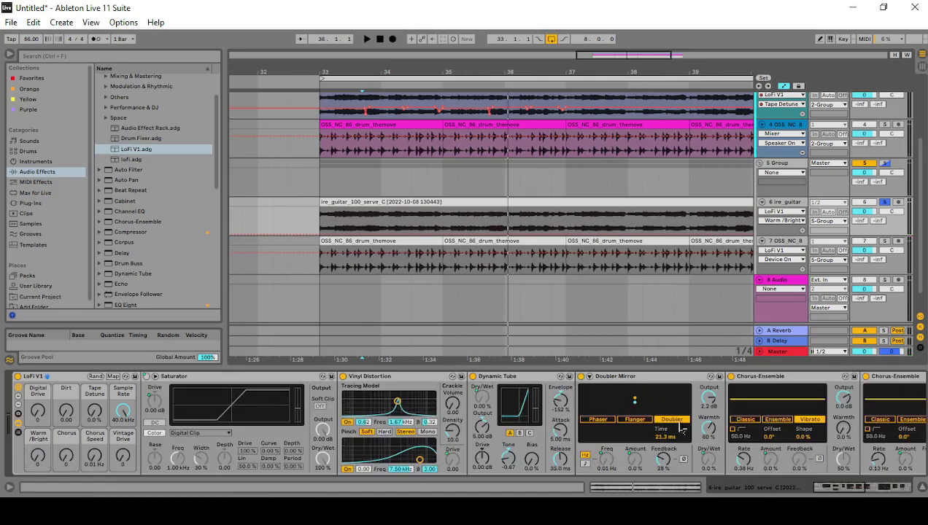
click(18, 426)
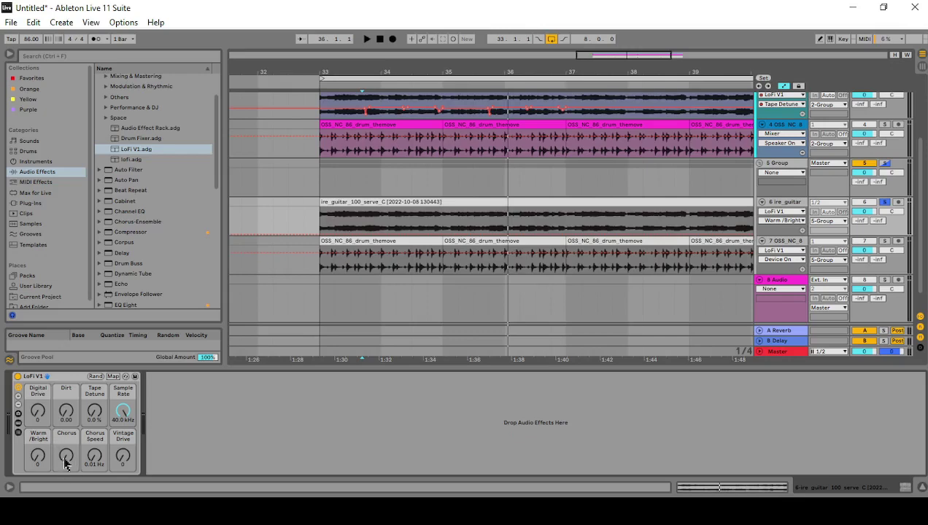
Set the 6 ire_guitar rack's Warm/Bright to 55, Chorus to 93 and Chorus Speed to 0.65 Hz during playback.
key(space)
drag(66, 461, 66, 408)
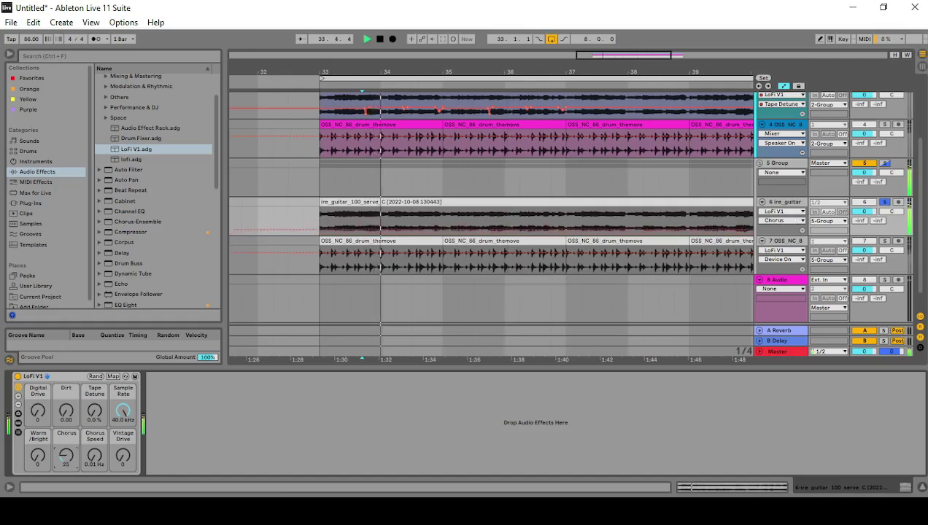
drag(37, 457, 37, 418)
click(93, 459)
drag(94, 457, 67, 446)
key(space)
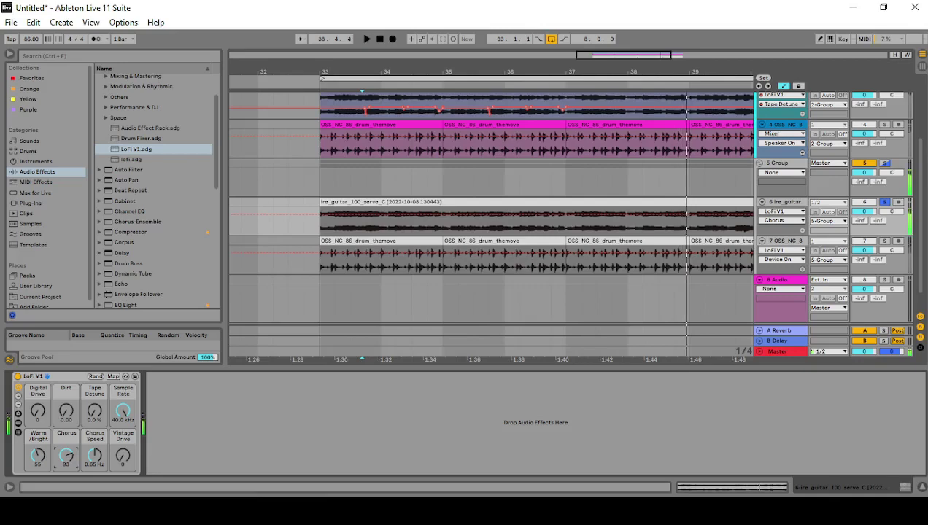
Reset the 6 ire_guitar rack's Chorus macro to 0 and Chorus Speed to 0.01 Hz.
double_click(67, 458)
double_click(100, 468)
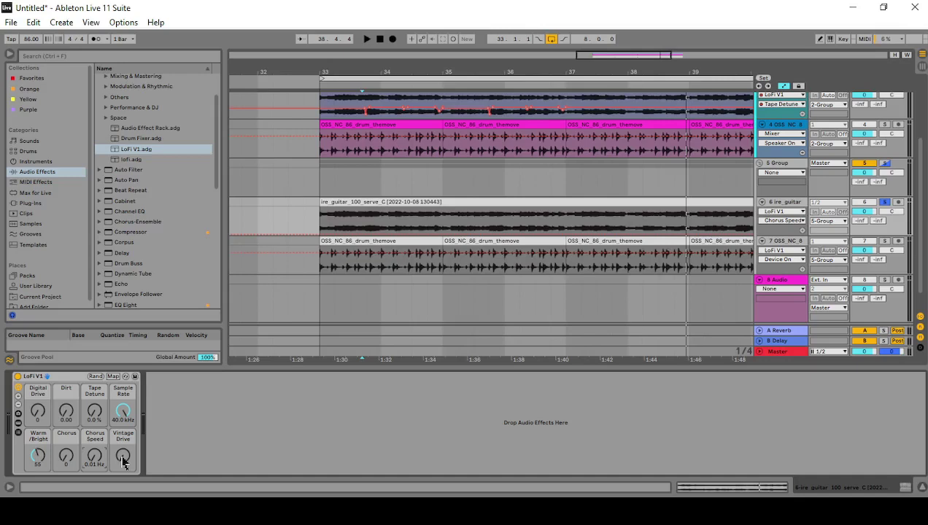
Audition the Vintage Drive macro on the 6 ire_guitar track up to 116 during playback, and return it to 0.
key(space)
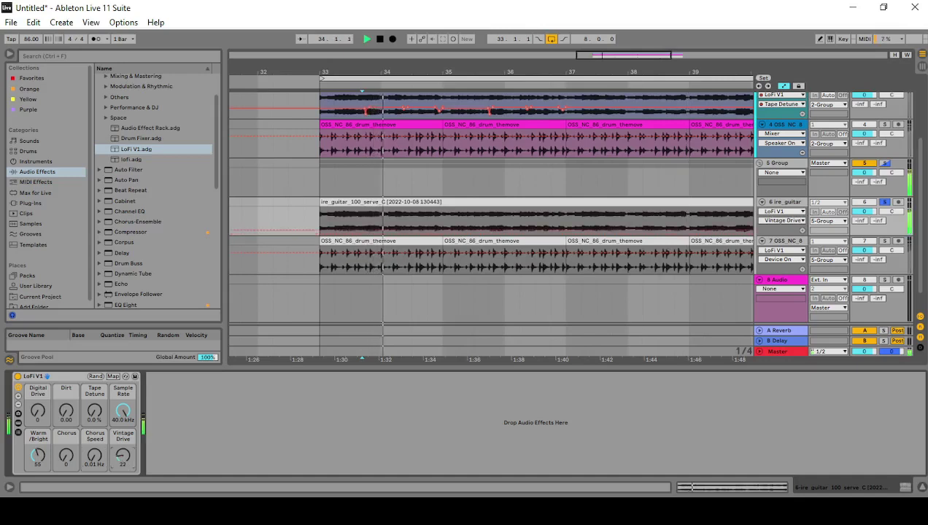
drag(123, 457, 123, 404)
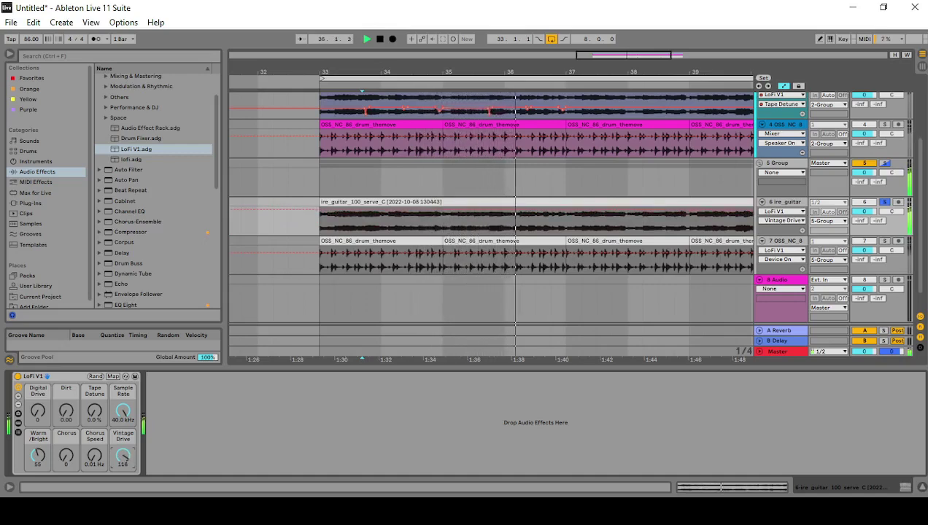
key(space)
drag(123, 458, 123, 514)
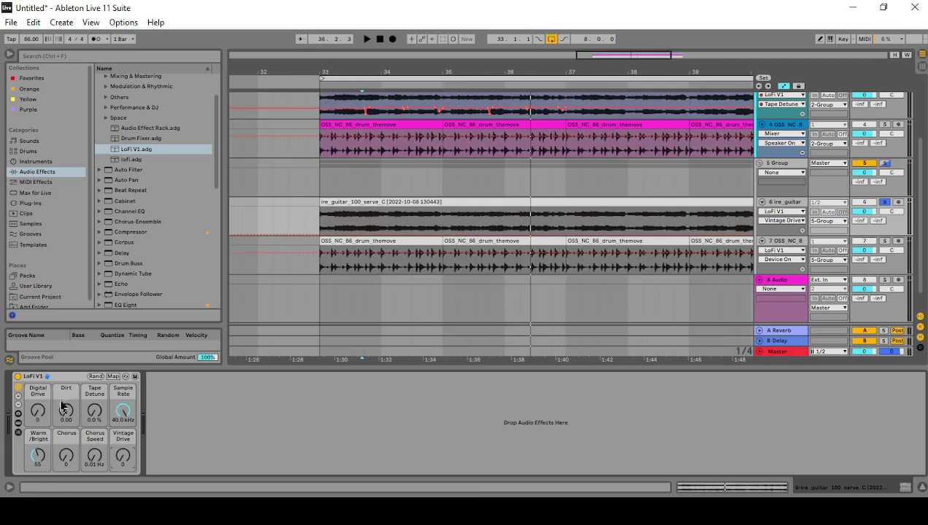
Solo the 7 OSS_NC_8 drum track and audition its rack's Digital Drive at 55, returning it to 0.
scroll(595, 262, down, 1)
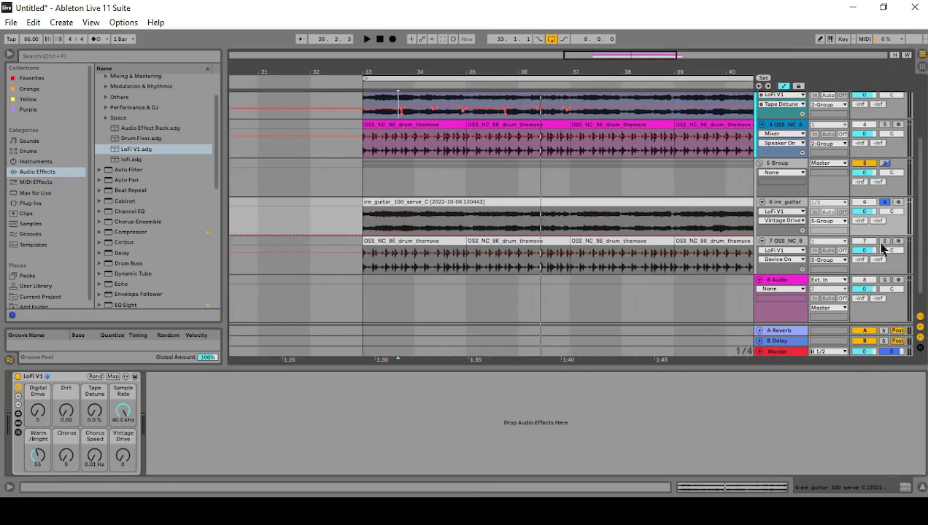
click(883, 242)
click(788, 245)
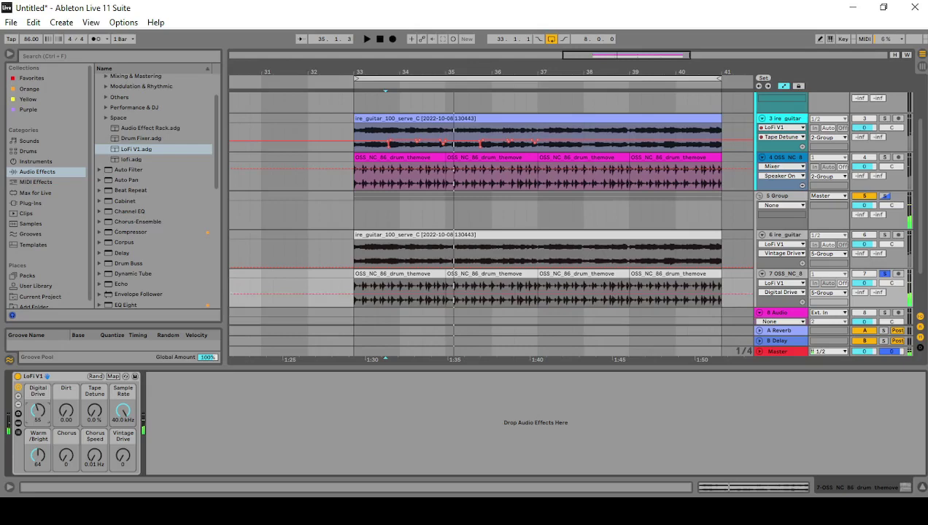
drag(42, 406, 42, 416)
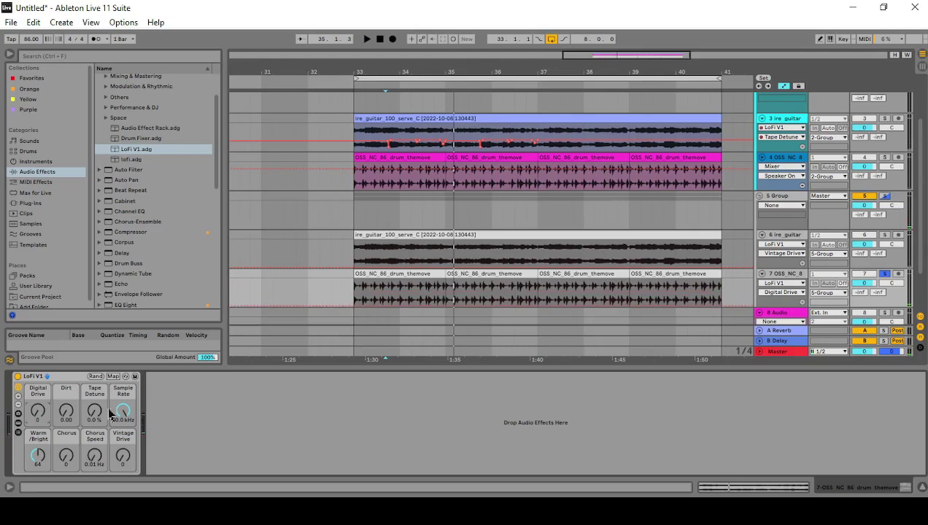
Play the 4 OSS_NC_8 drum track soloed in 2 Group, with the 3 ire_guitar track deactivated.
click(778, 159)
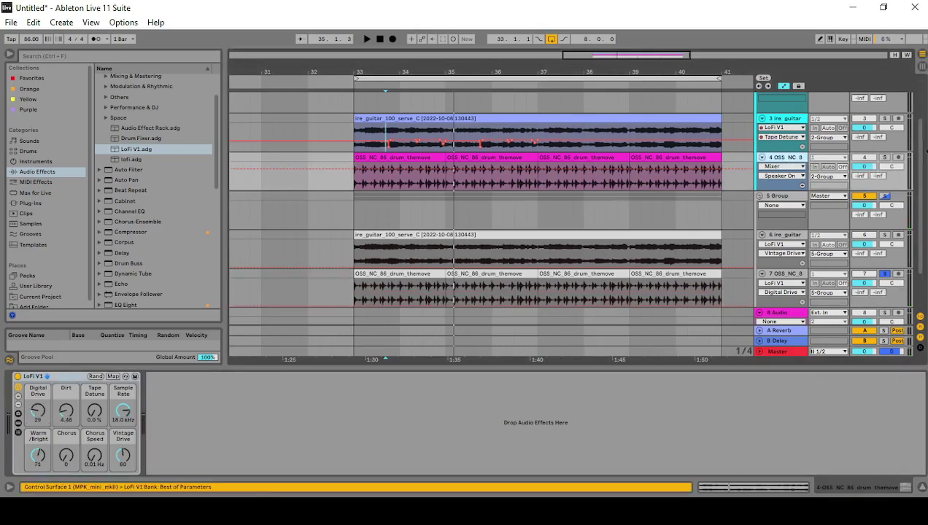
scroll(868, 197, up, 3)
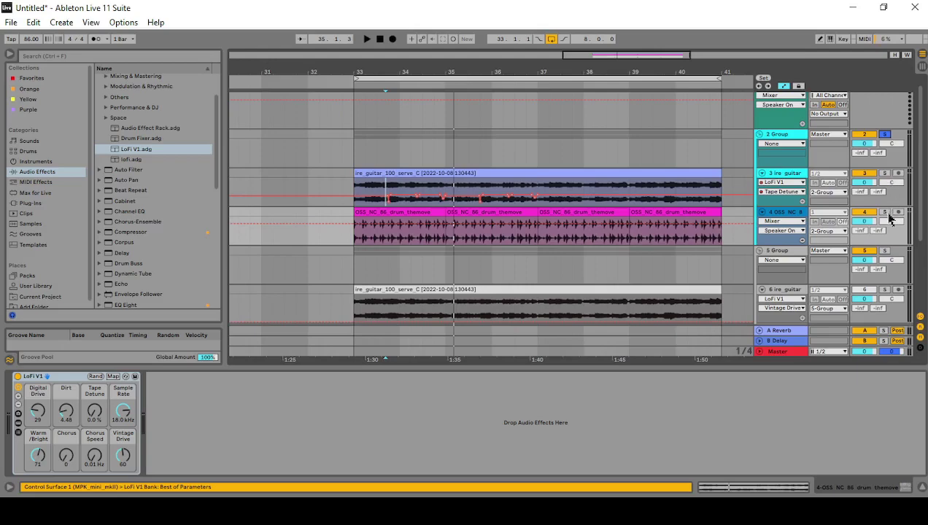
click(884, 212)
key(space)
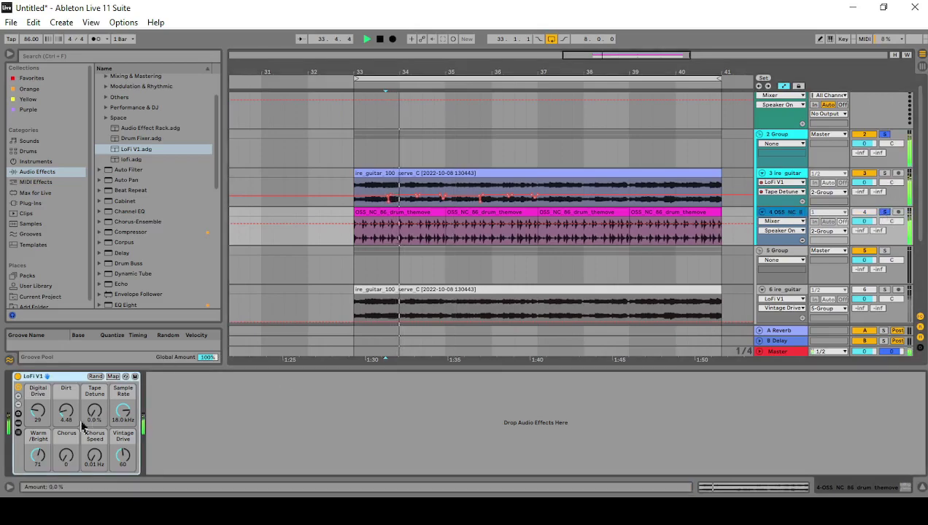
click(864, 175)
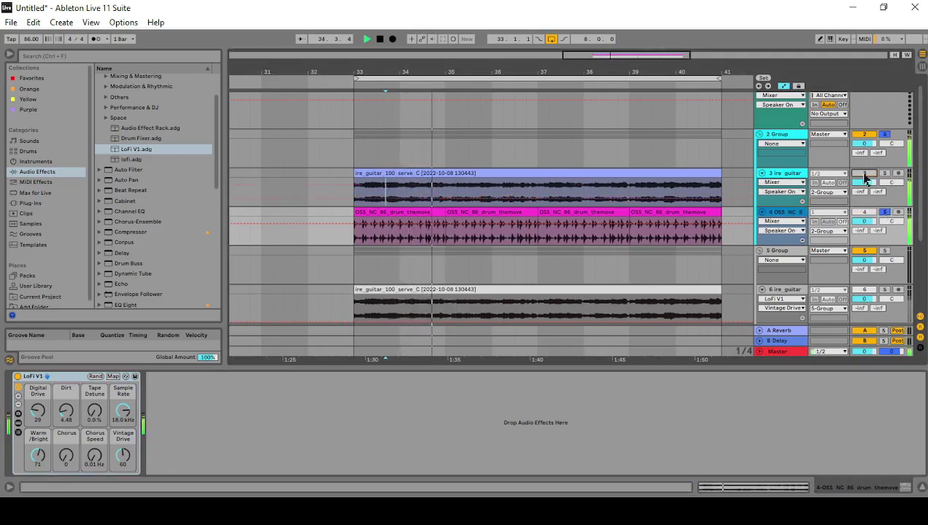
Bypass the LoFi V1 rack on the 4 OSS_NC_8 drum track during playback to compare the sound, and re-enable it.
click(18, 377)
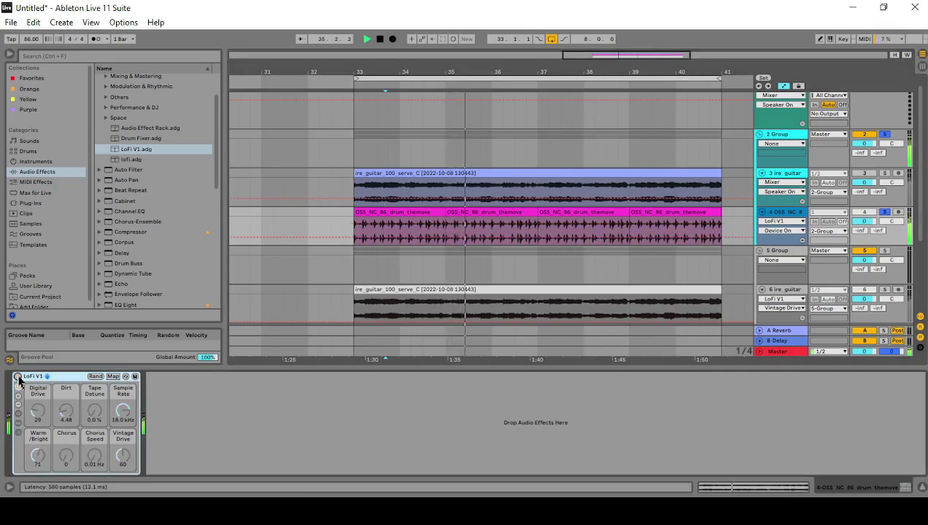
key(space)
click(18, 377)
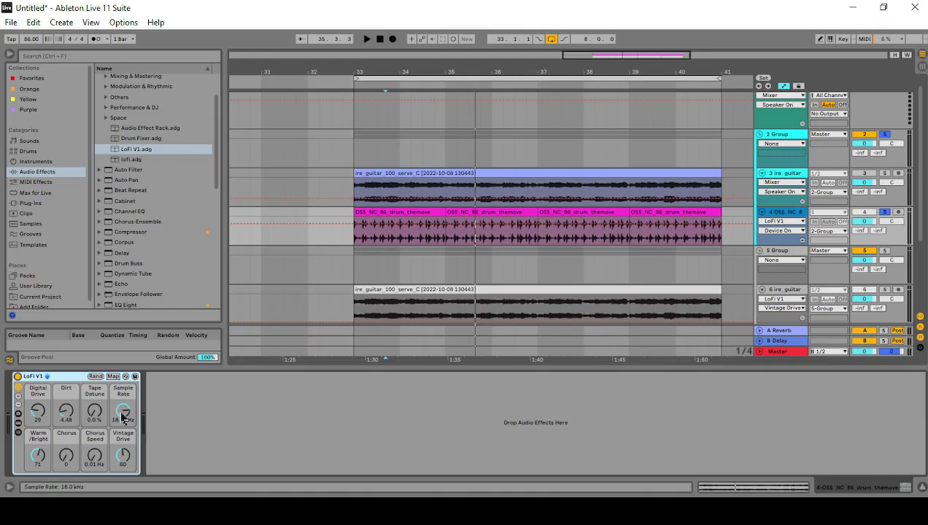
Set the 4 OSS_NC_8 drum rack's Dirt to 3.17 and its Digital Drive to 31, listening during playback.
drag(70, 420, 71, 427)
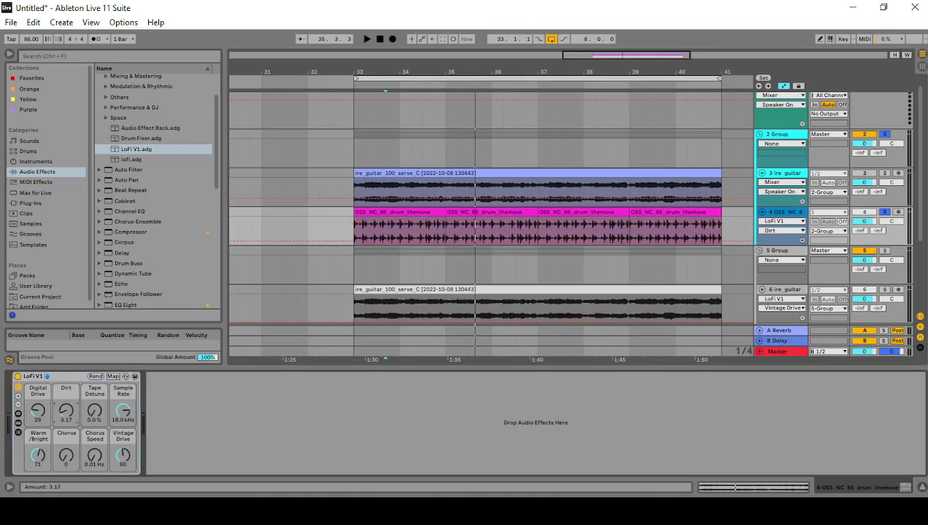
scroll(40, 419, down, 2)
key(space)
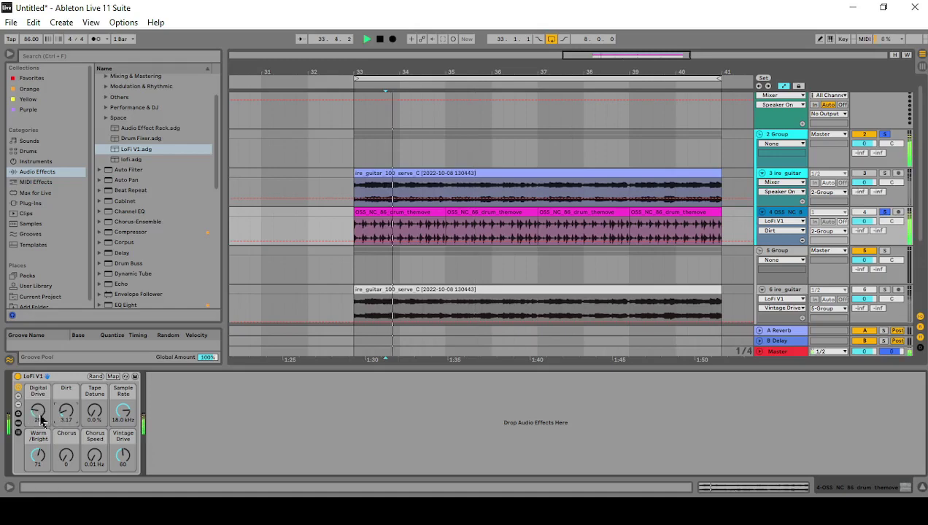
mouse_move(41, 416)
mouse_down()
mouse_move(41, 446)
mouse_move(42, 419)
mouse_up()
key(space)
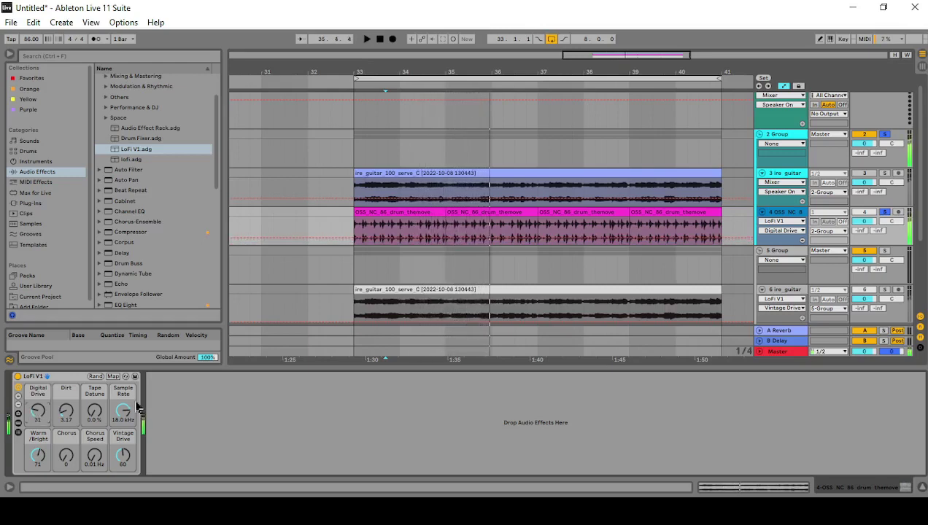
Adjust the Vintage Drive macro on the 4 OSS_NC_8 drum track during playback, and leave it at 68.
mouse_move(364, 240)
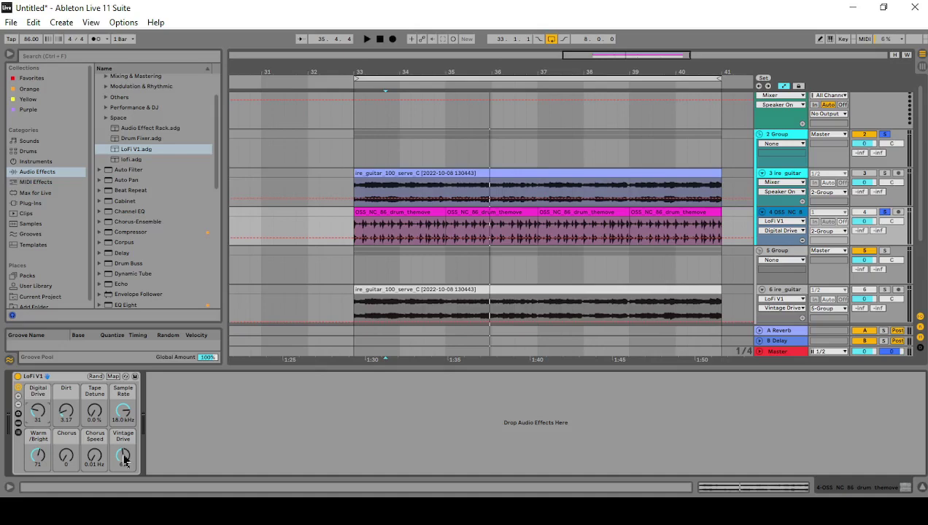
key(space)
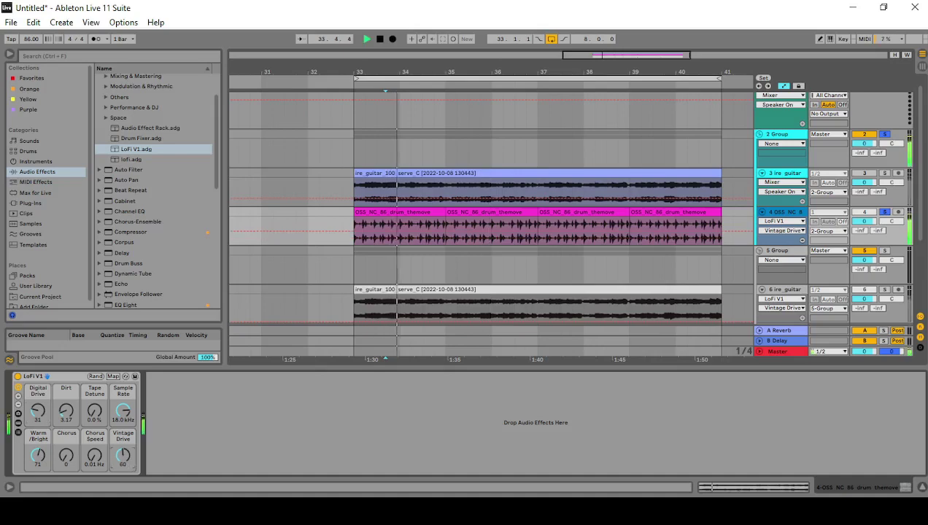
drag(124, 458, 124, 481)
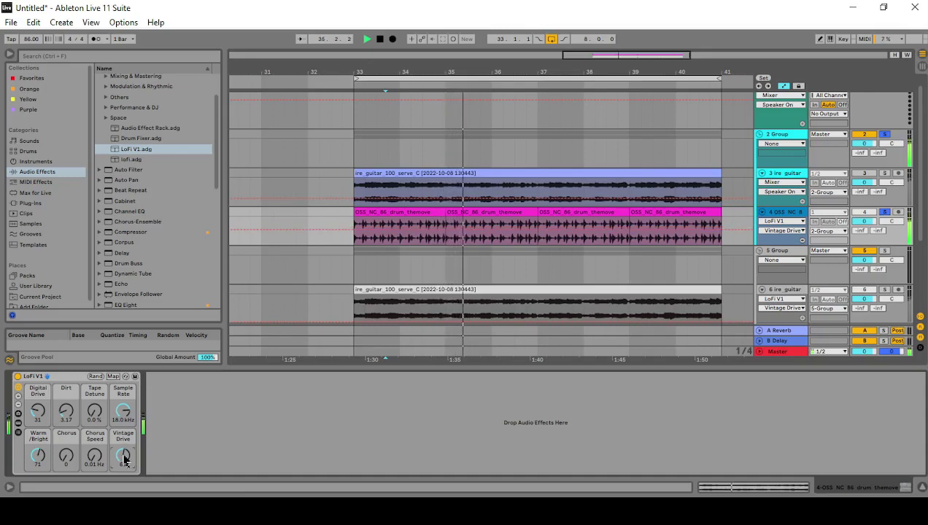
key(space)
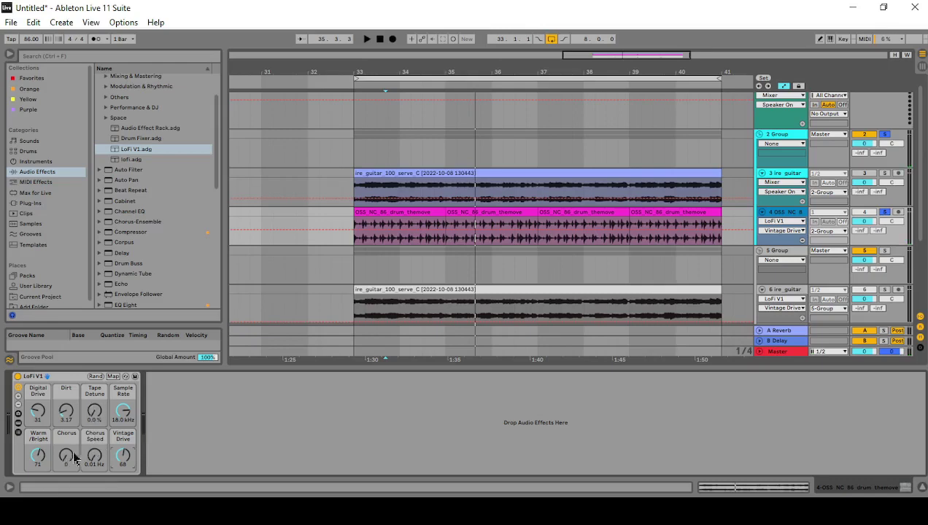
Audition the Chorus and Chorus Speed macros on the 4 OSS_NC_8 drum track, returning them to 0 and 0.01 Hz.
key(space)
drag(94, 456, 70, 504)
key(space)
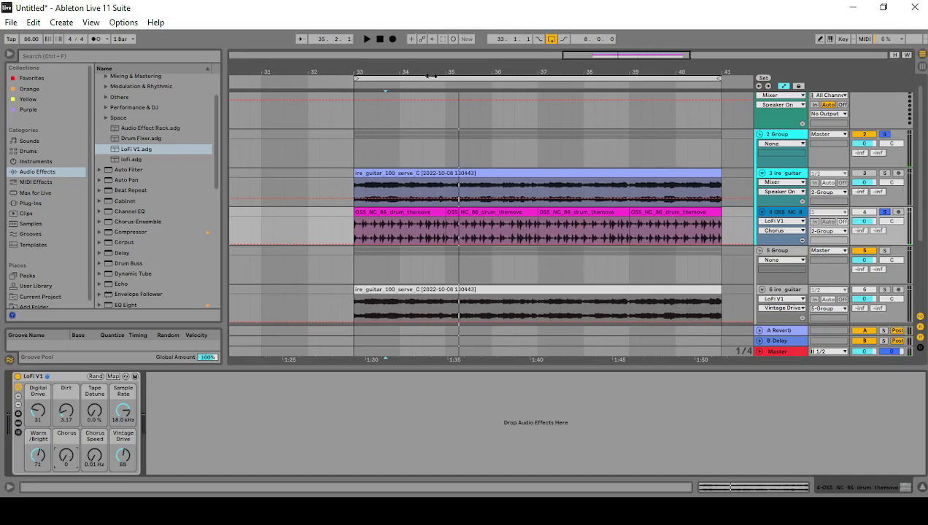
drag(430, 73, 360, 69)
scroll(538, 255, down, 3)
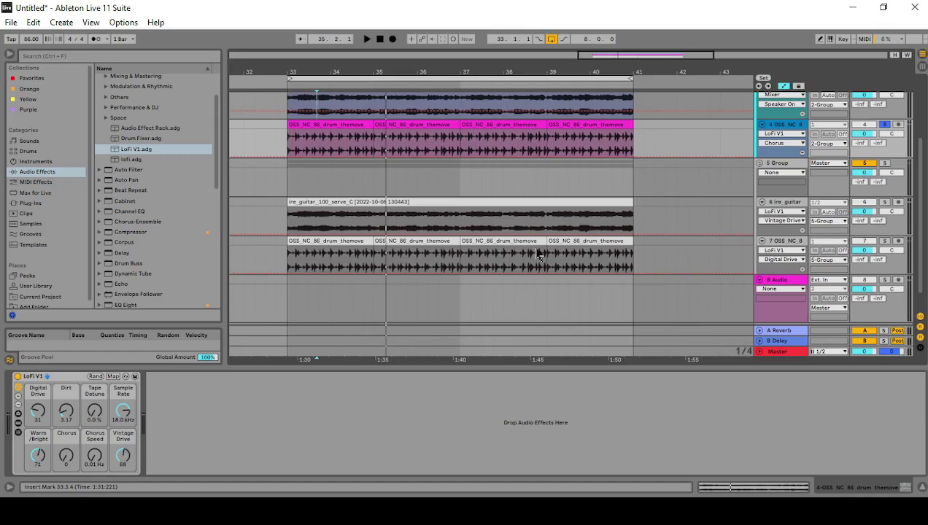